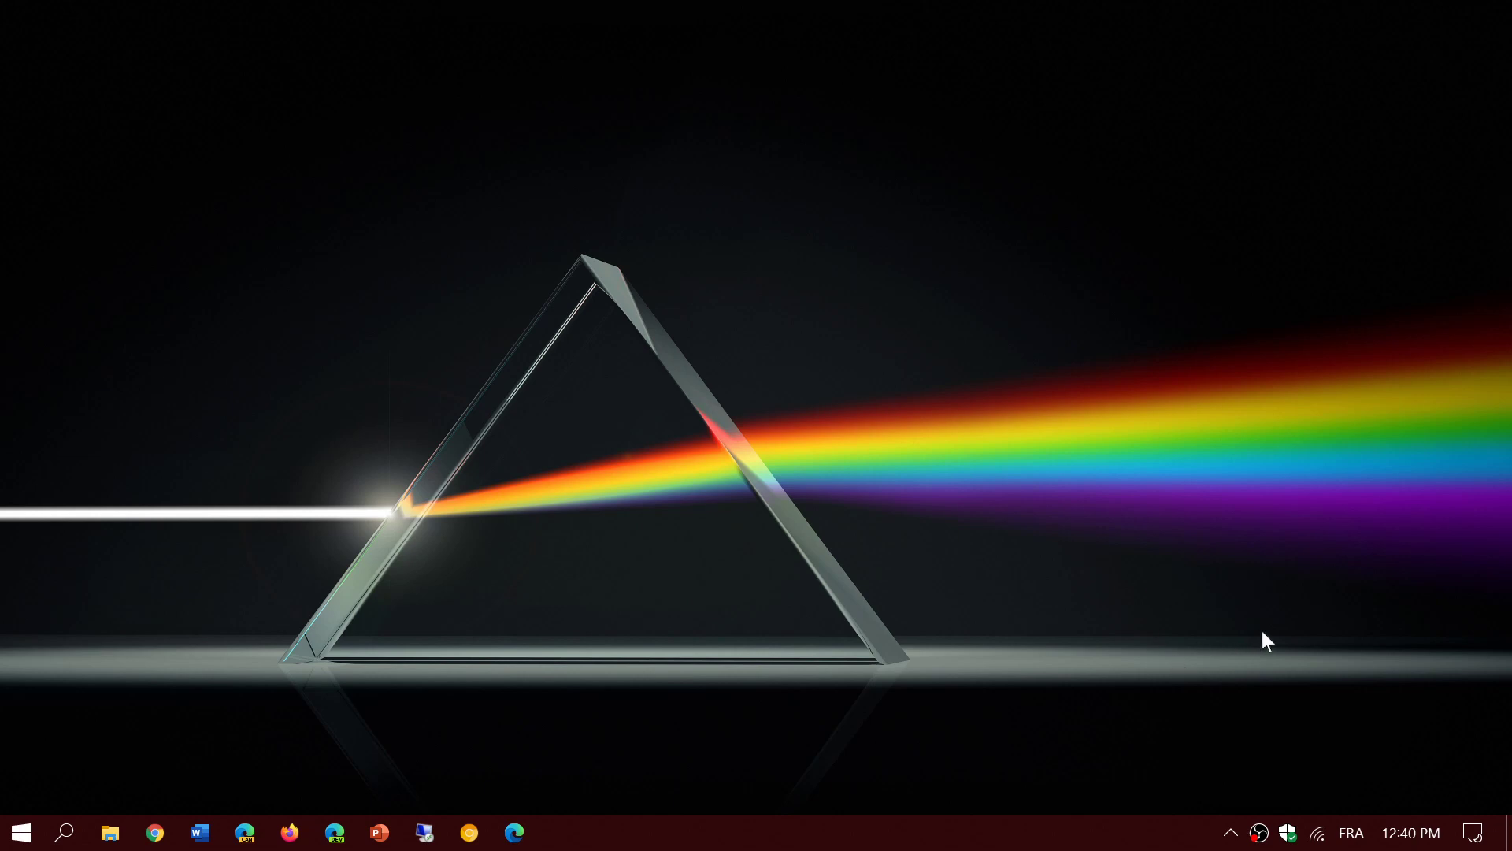
- Open the Settings home from the Action Center's All settings tile
left_click(1472, 832)
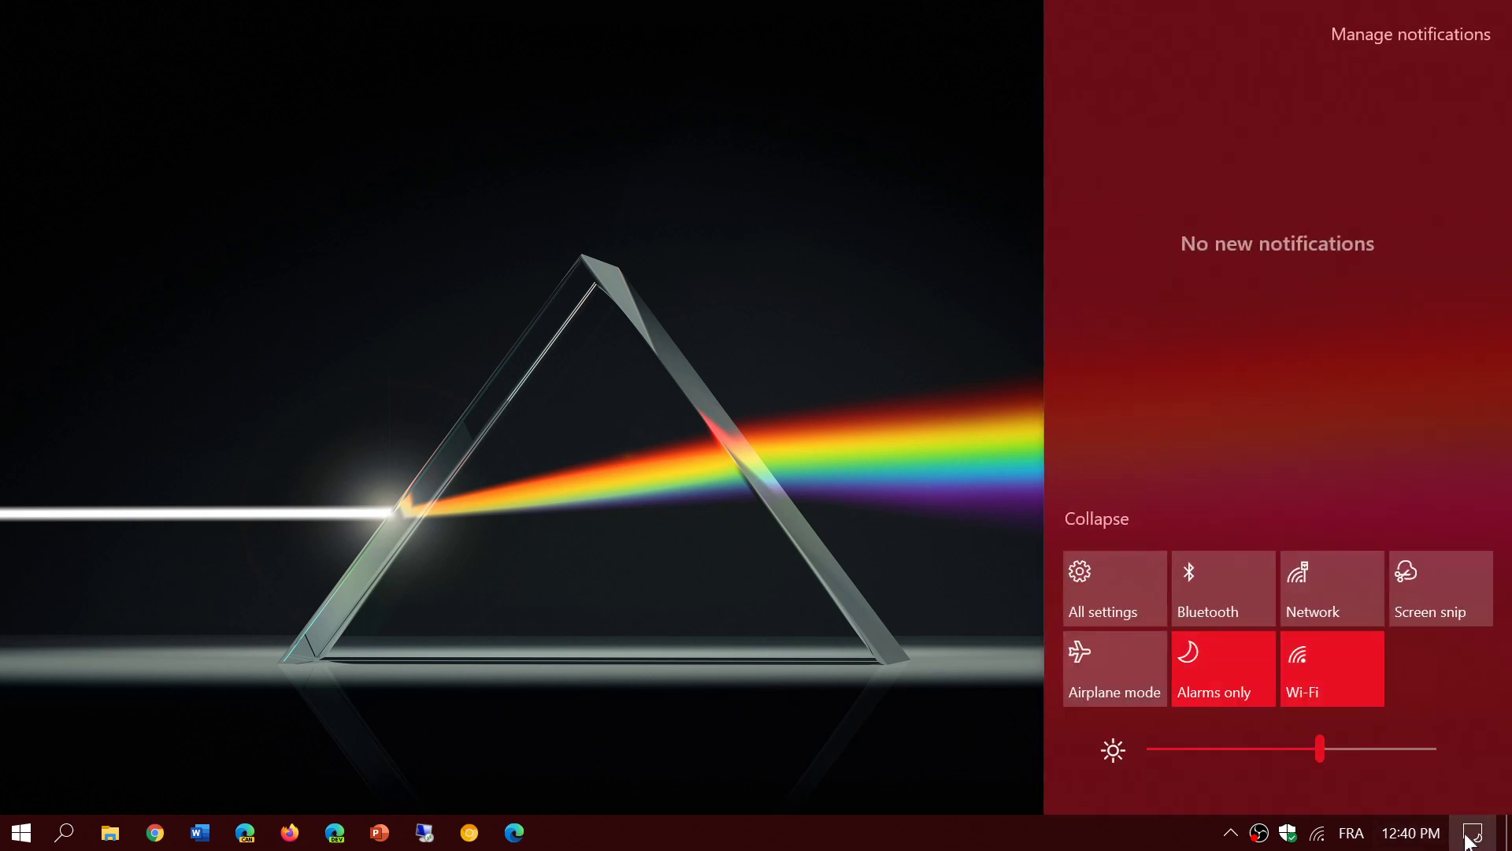
left_click(1064, 590)
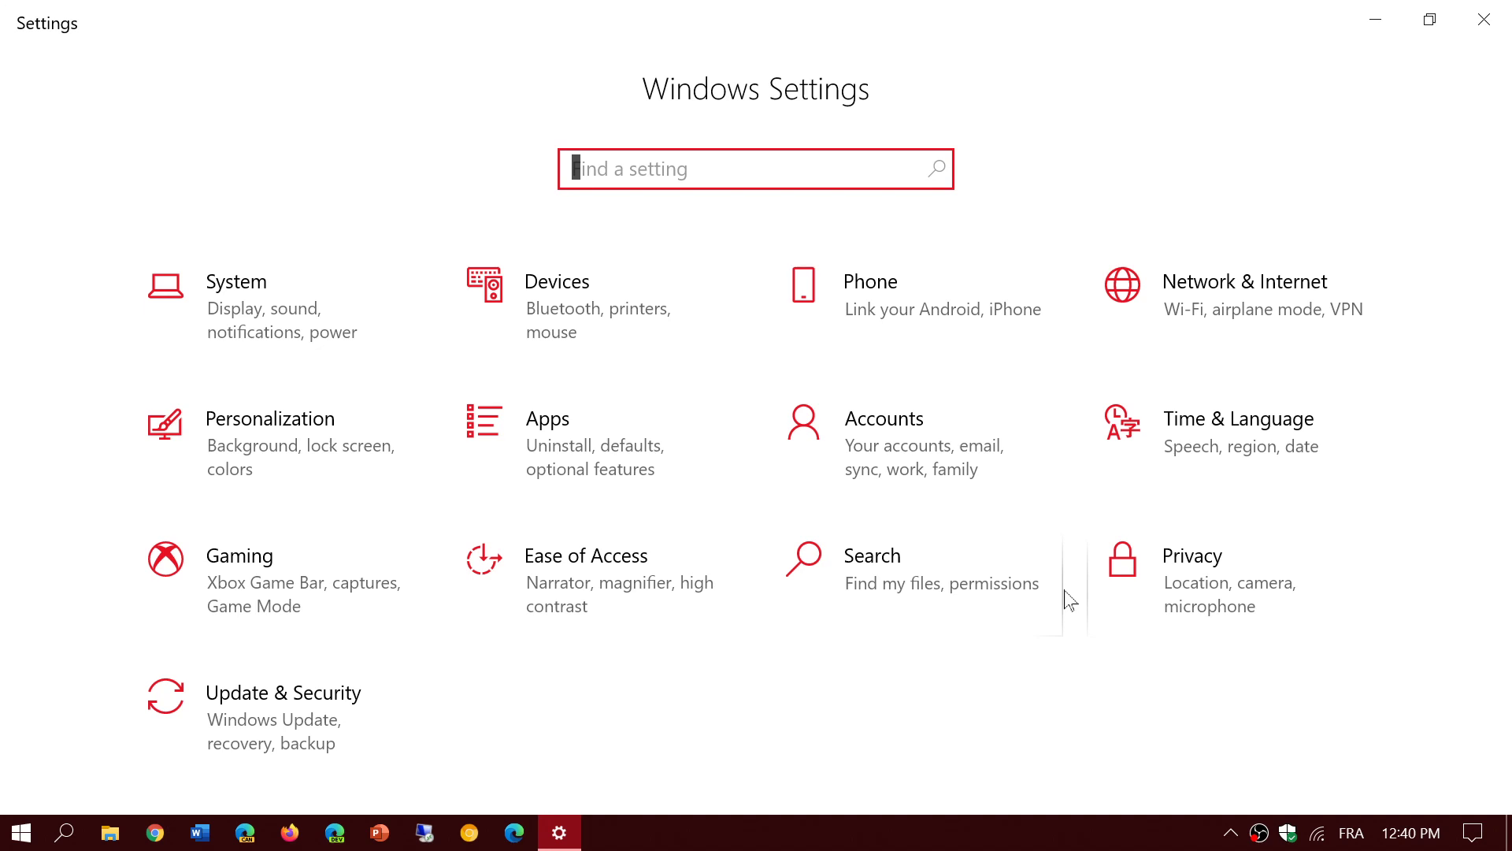
- Open Update & Security to show the Windows Update page reporting the device is up to date
left_click(335, 726)
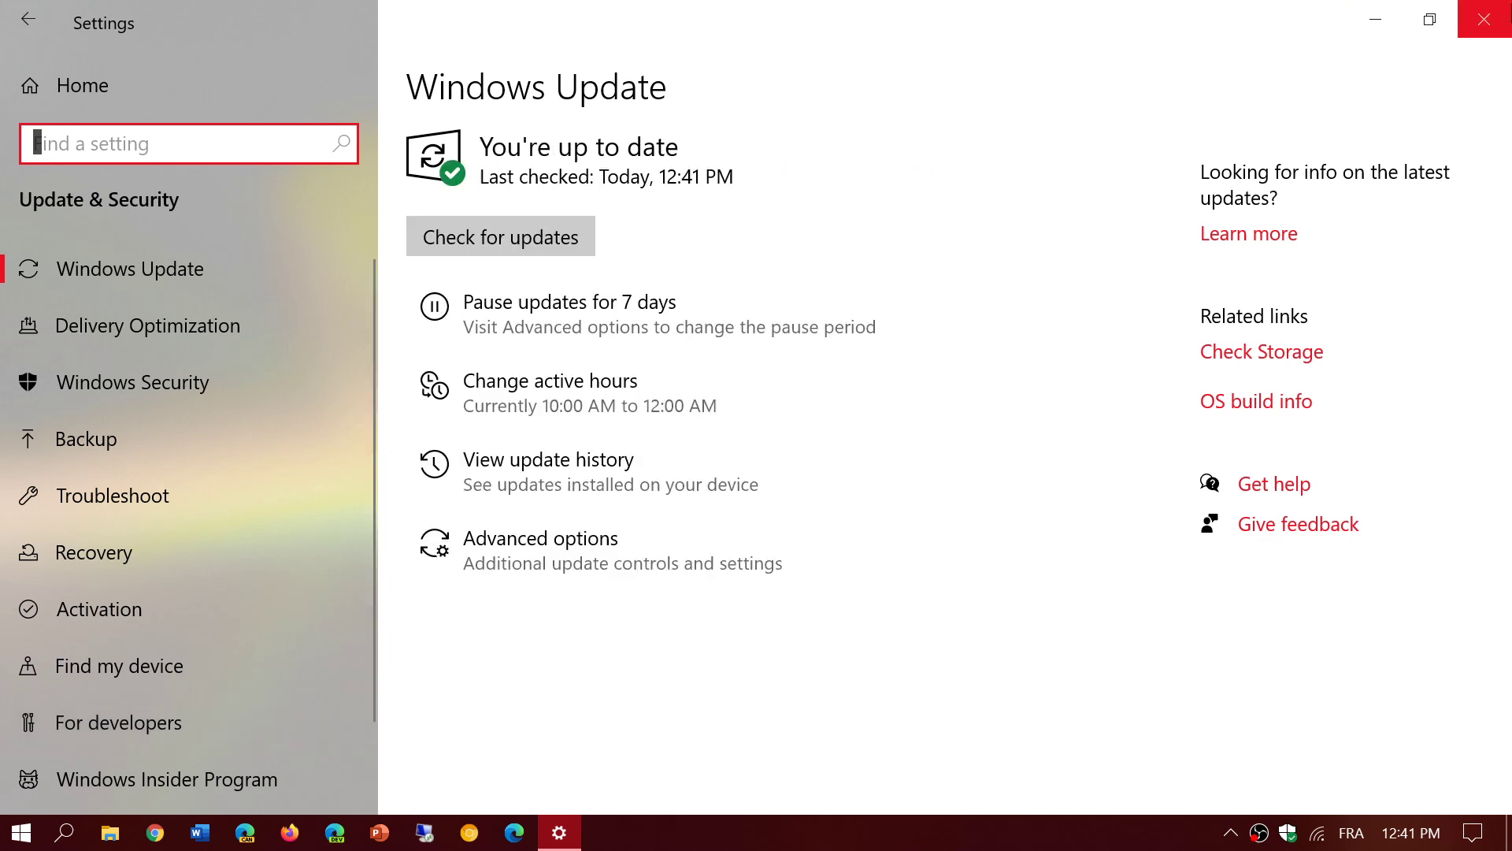
- Close the Settings window to reveal the prism wallpaper desktop
left_click(1484, 20)
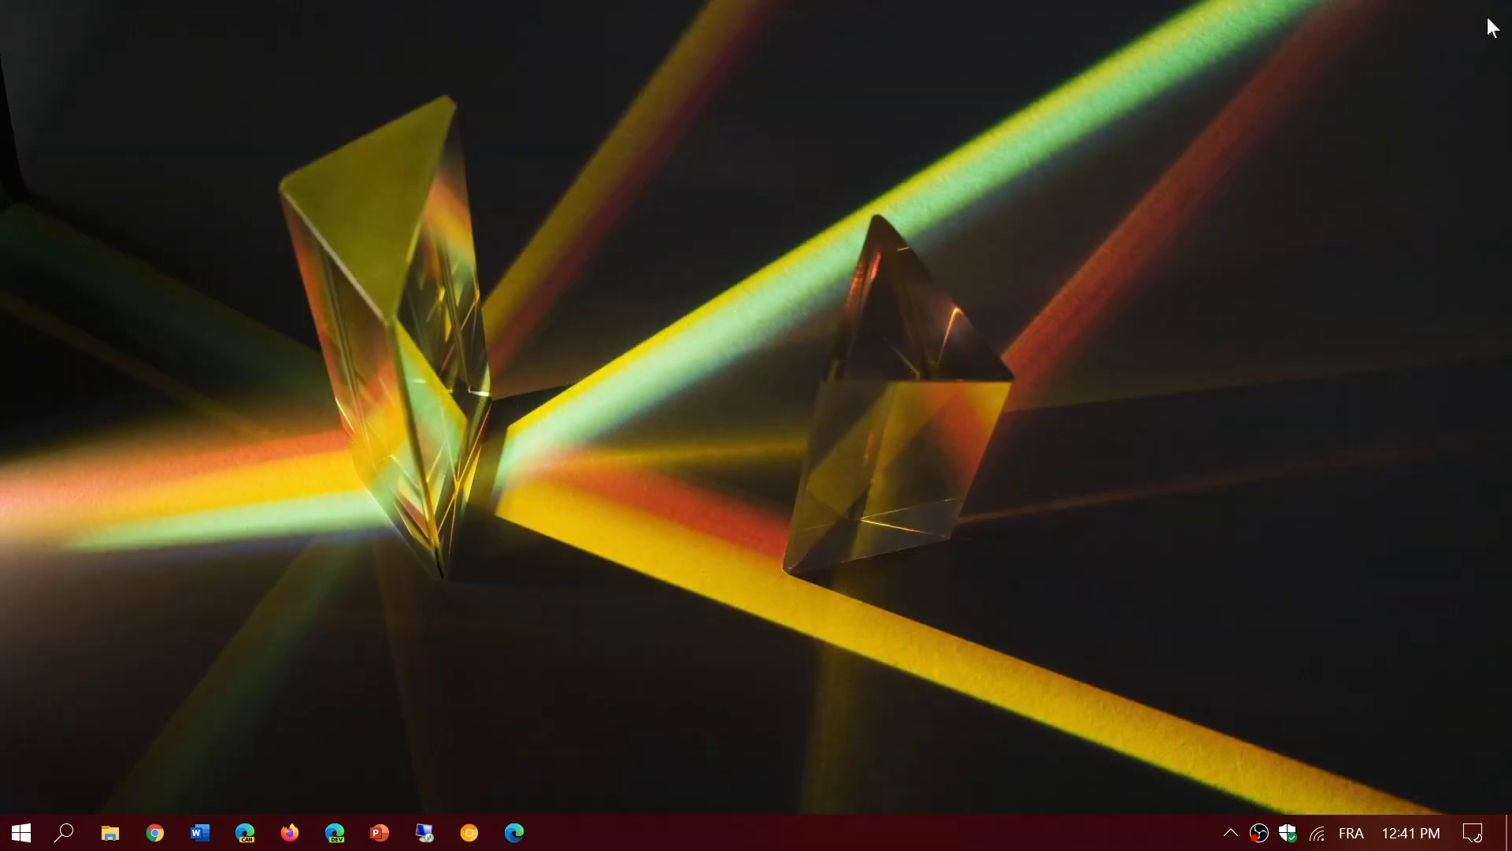